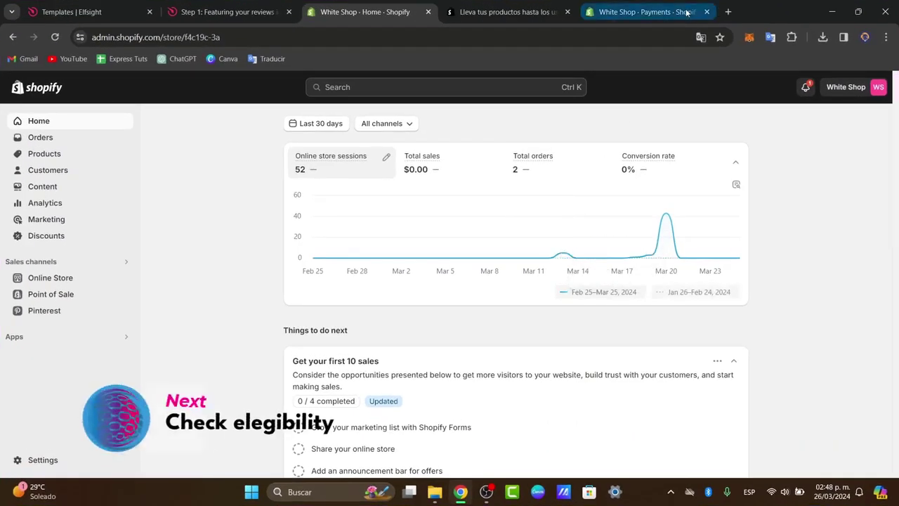
In a new tab, search 'shopfiy payment country elegiby' and open the 'Supported countries for Shopify Payments' result
left_click(728, 11)
type("shop")
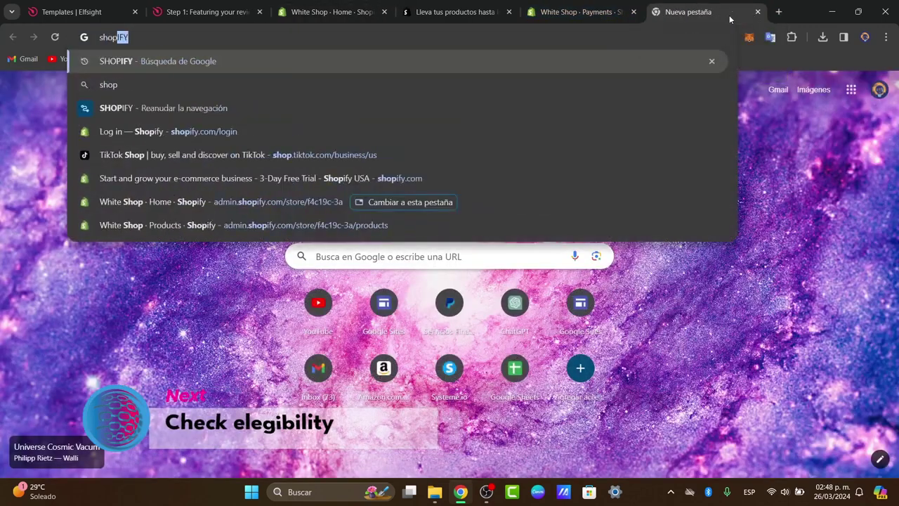
type("fiy payment countr")
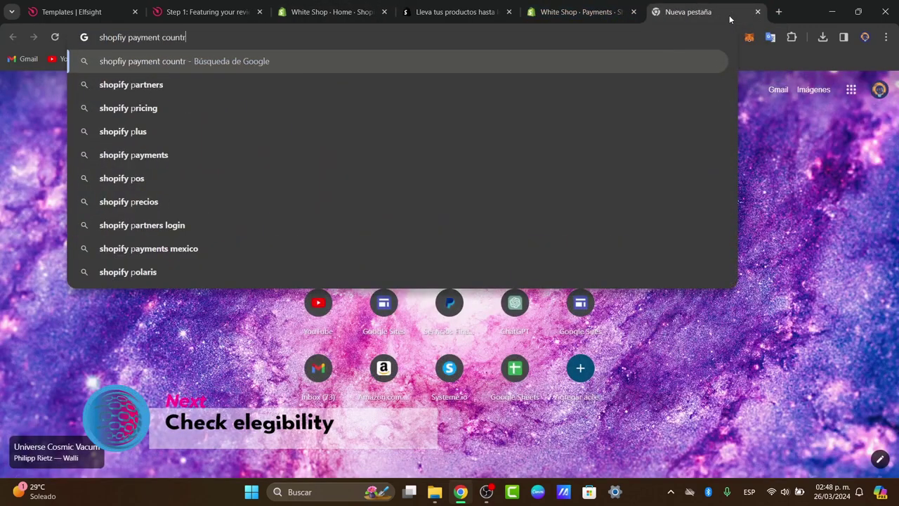
type("y elegiby")
key("Return")
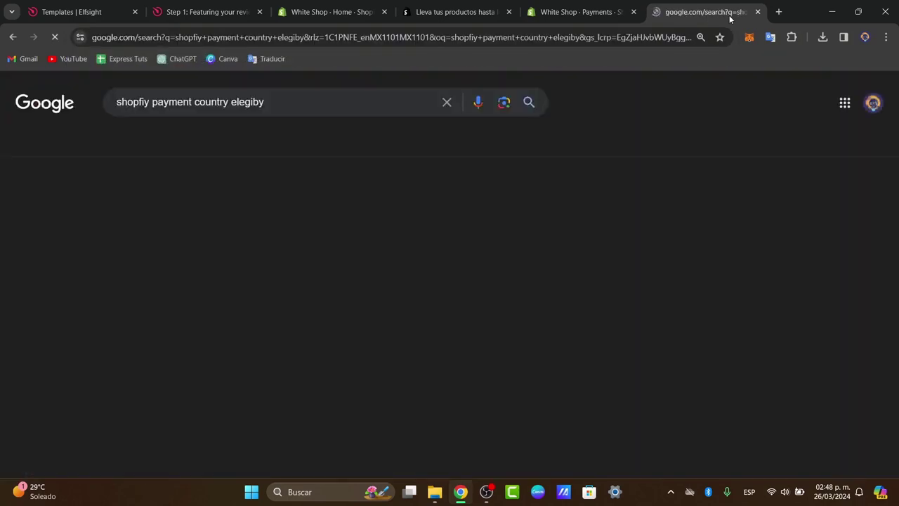
scroll(315, 384, "down", 3)
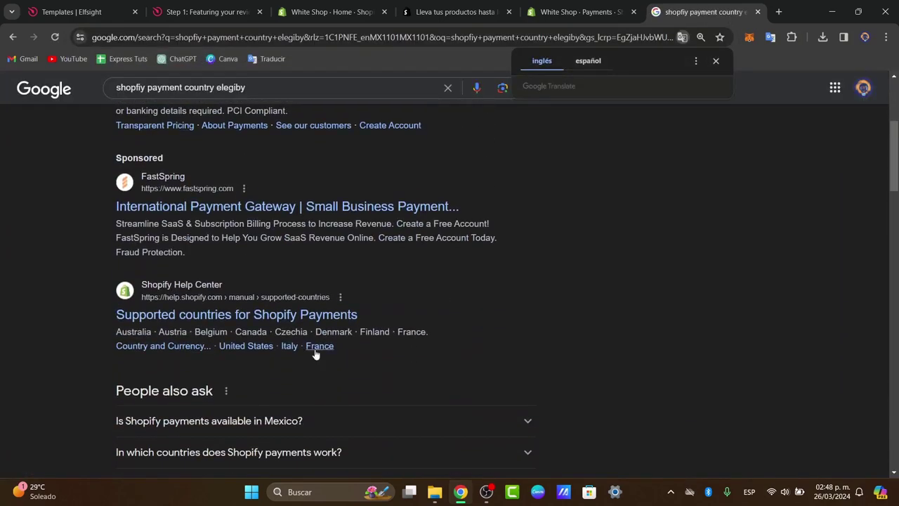
left_click(316, 318)
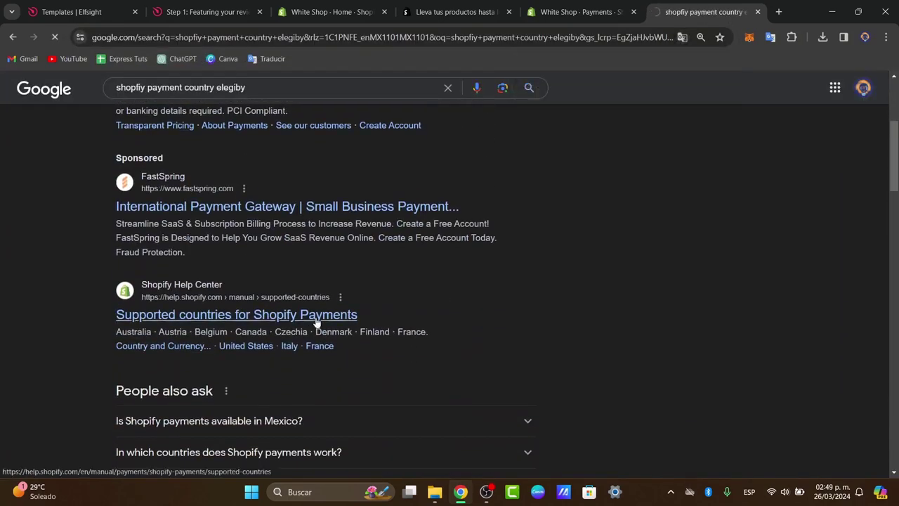
Scroll through the 'Países elegibles' list from Australia to Estados Unidos
scroll(444, 323, "down", 3)
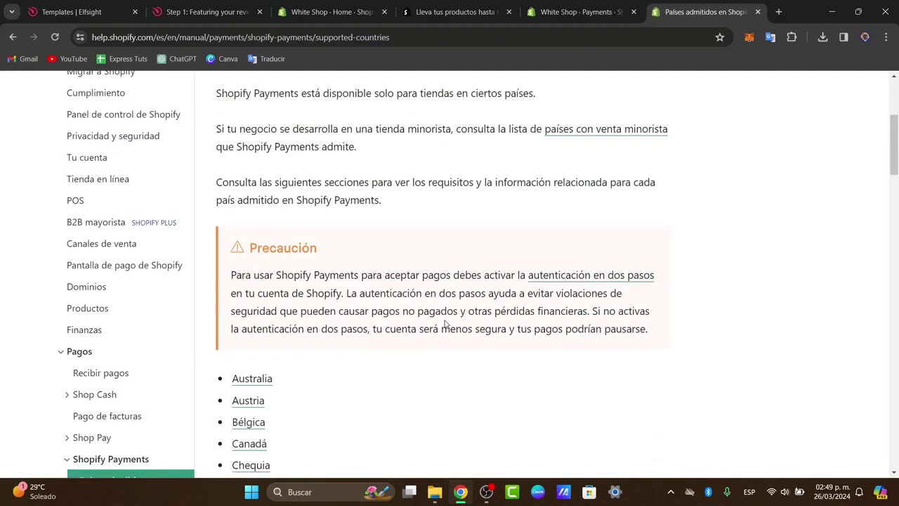
scroll(444, 323, "down", 4)
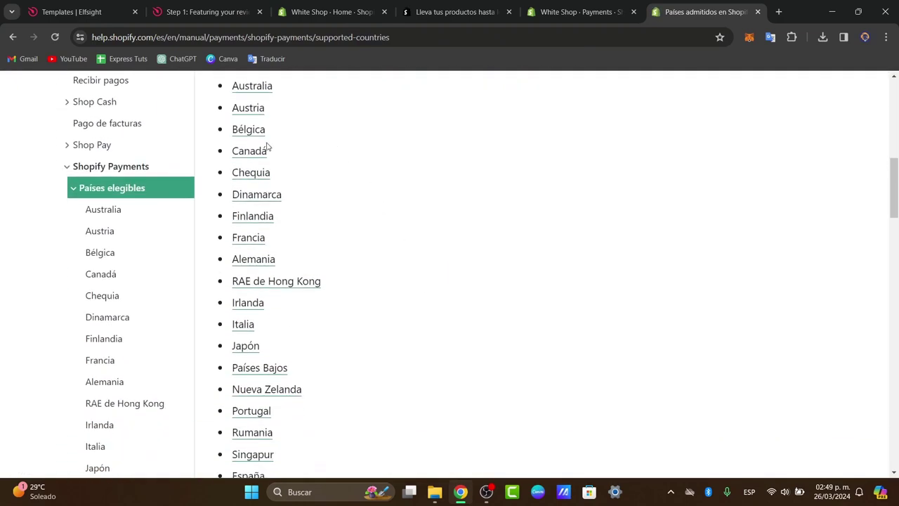
scroll(302, 312, "down", 2)
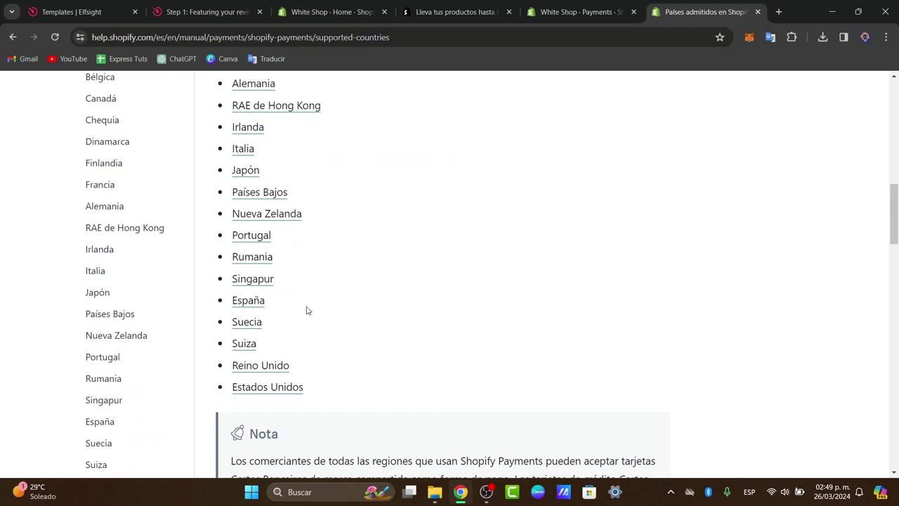
scroll(308, 307, "up", 1)
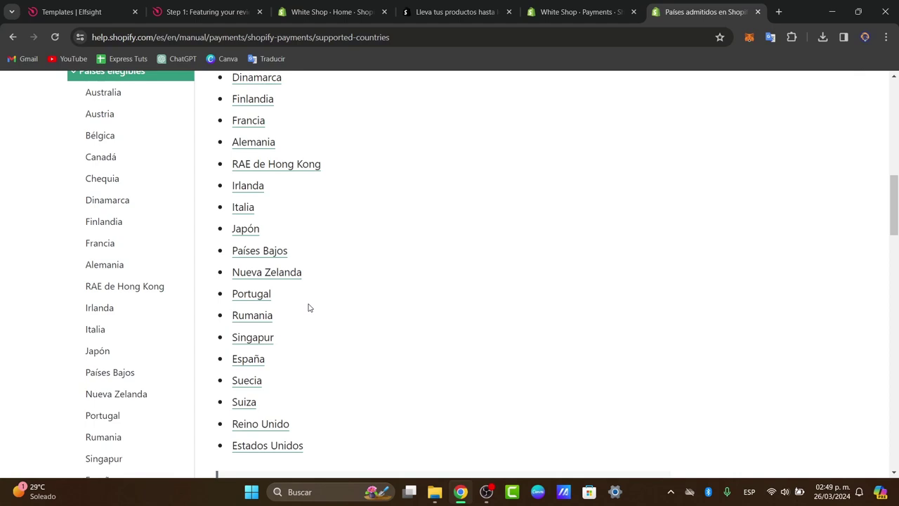
scroll(309, 306, "up", 3)
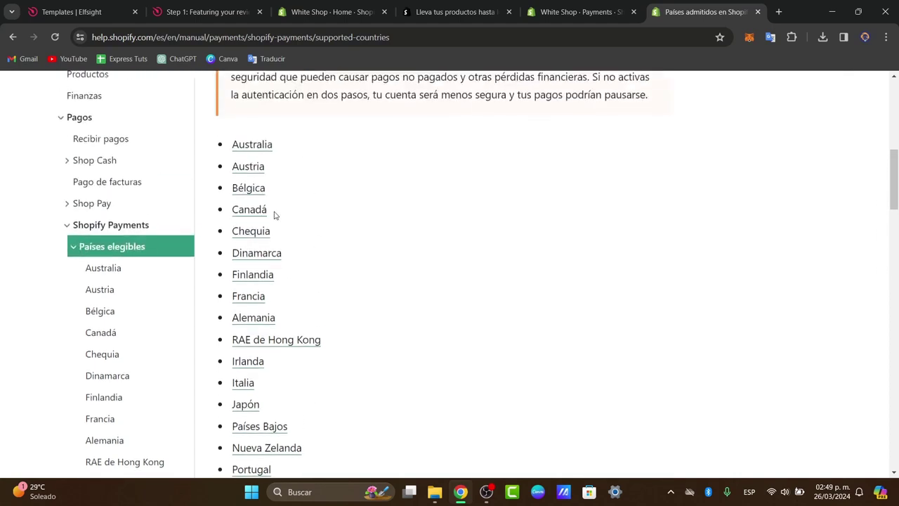
scroll(274, 215, "down", 1)
scroll(294, 337, "down", 2)
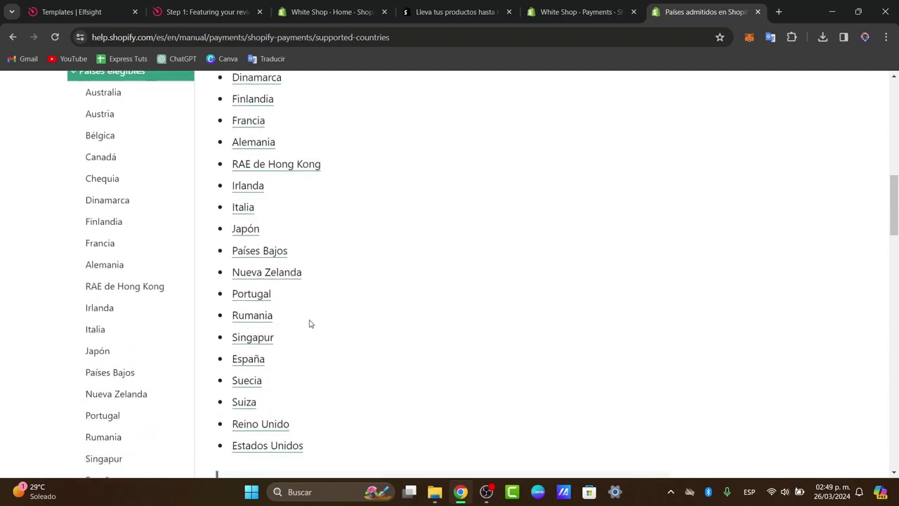
Go to Settings > Payments in the Shopify admin tab, where Stripe is the current provider
left_click(581, 12)
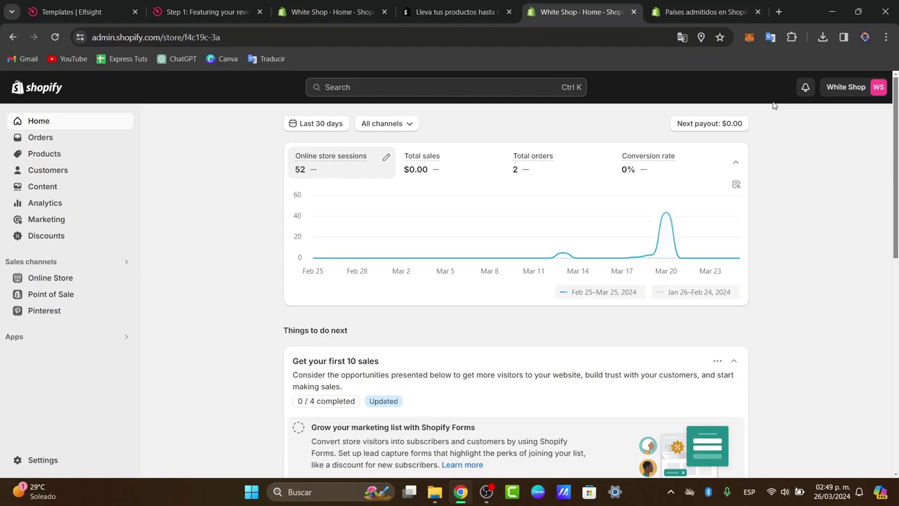
left_click(40, 464)
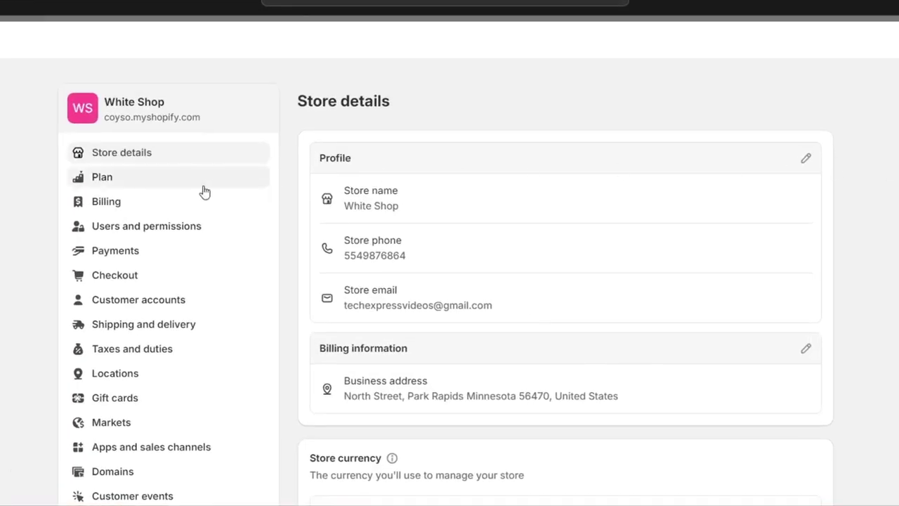
left_click(149, 250)
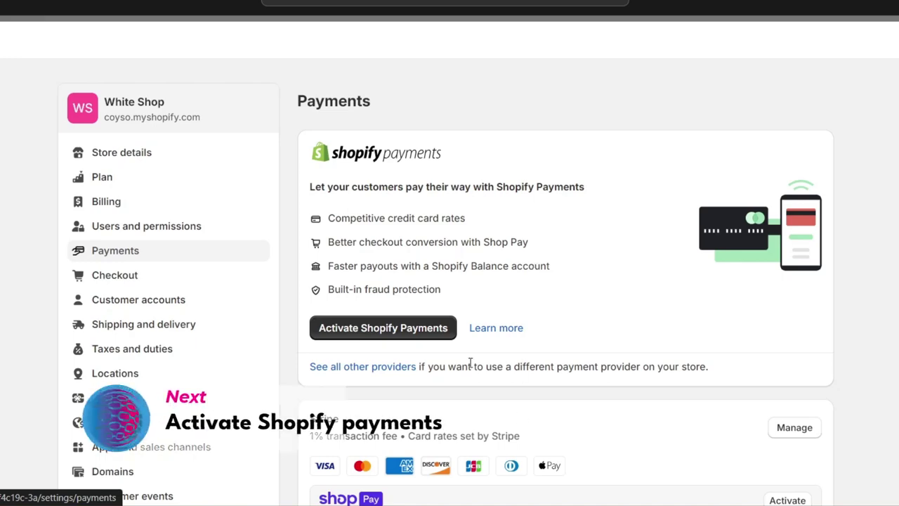
Activate Shopify Payments as an Individual/sole proprietor with an EIN and submit it for verification
left_click(435, 335)
left_click(610, 280)
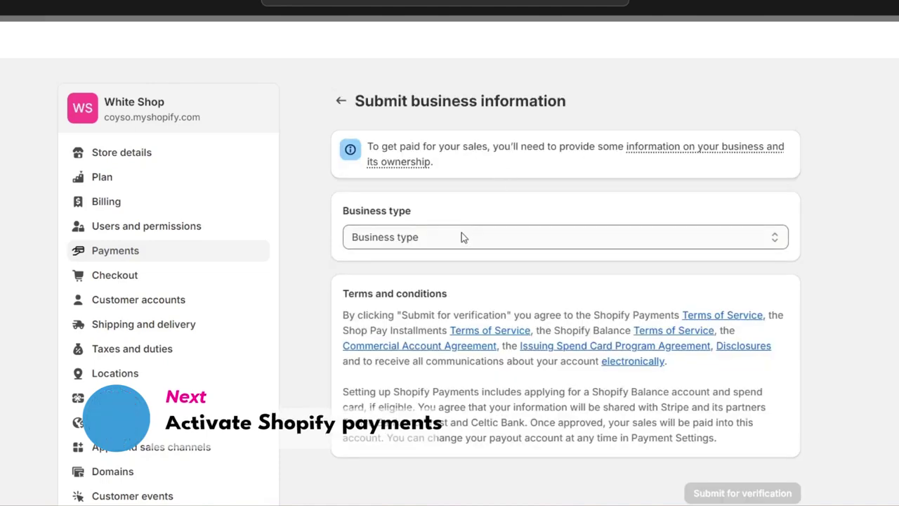
left_click(461, 237)
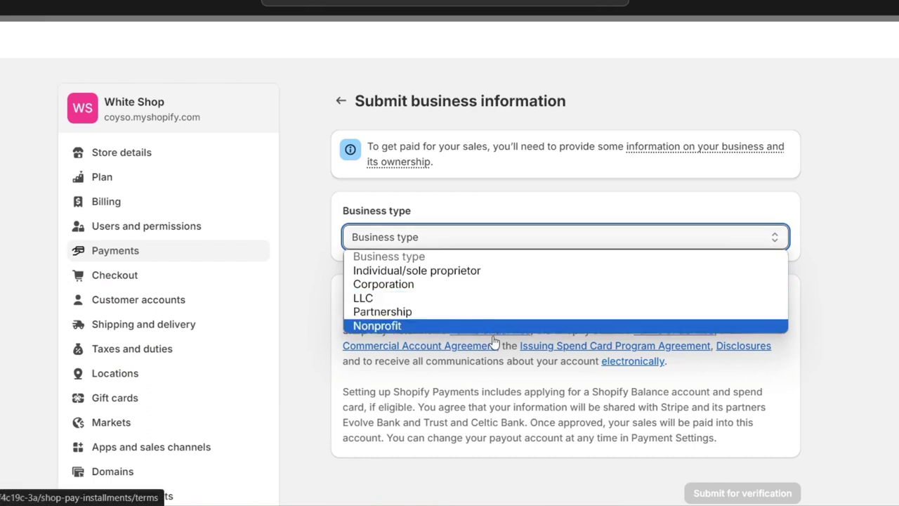
left_click(521, 276)
scroll(628, 295, "down", 3)
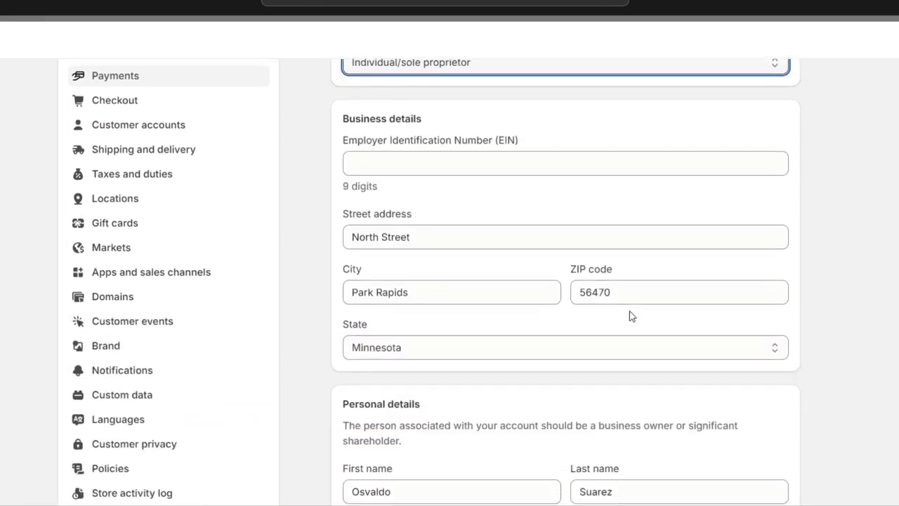
scroll(532, 216, "up", 1)
left_click(499, 184)
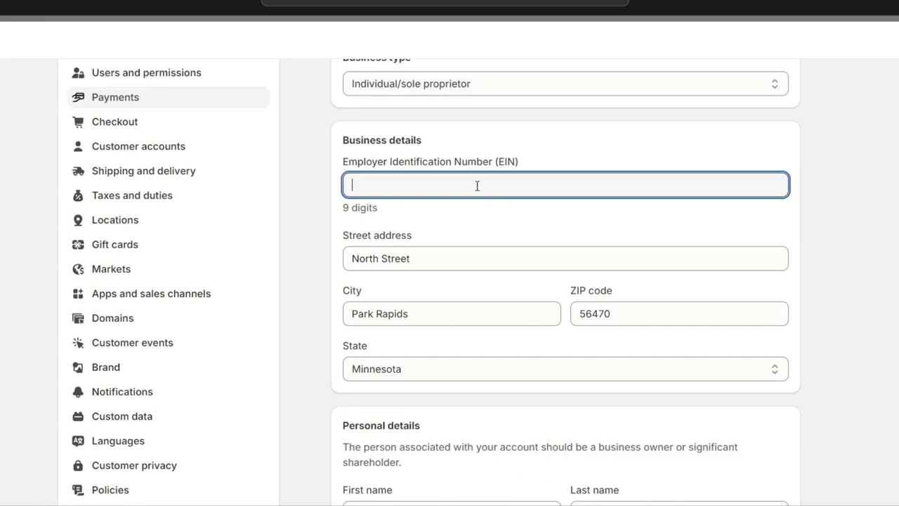
left_click(784, 341)
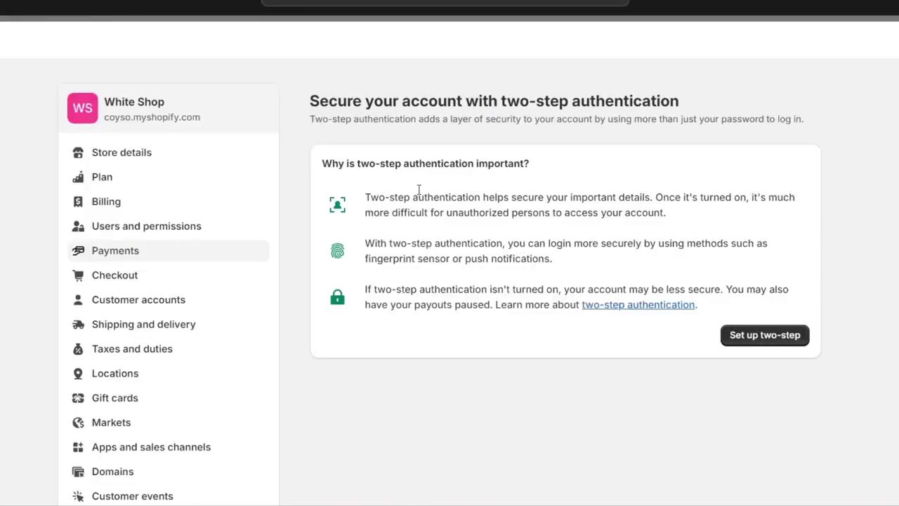
Reopen Payments settings, now showing Shopify Payments with payouts awaiting two-step authentication
left_click(175, 250)
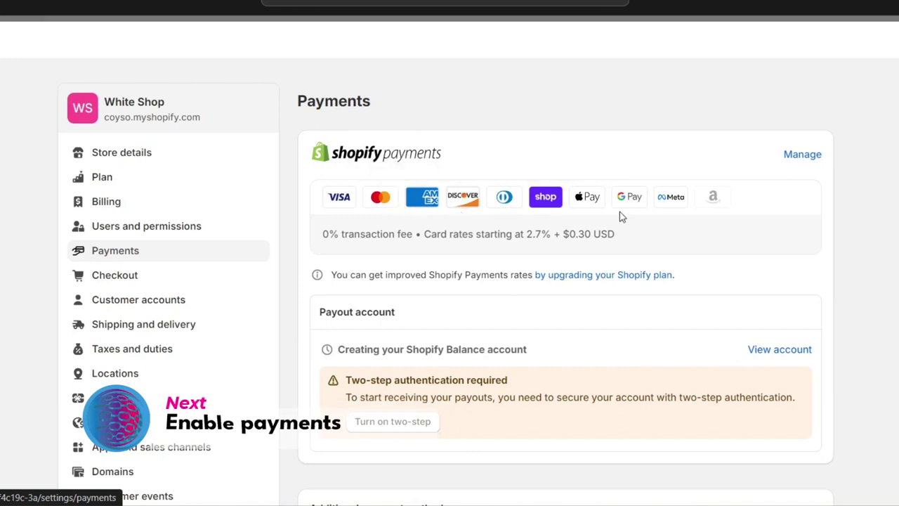
In Shopify Payments management, tick Amazon Pay under Wallets
left_click(801, 155)
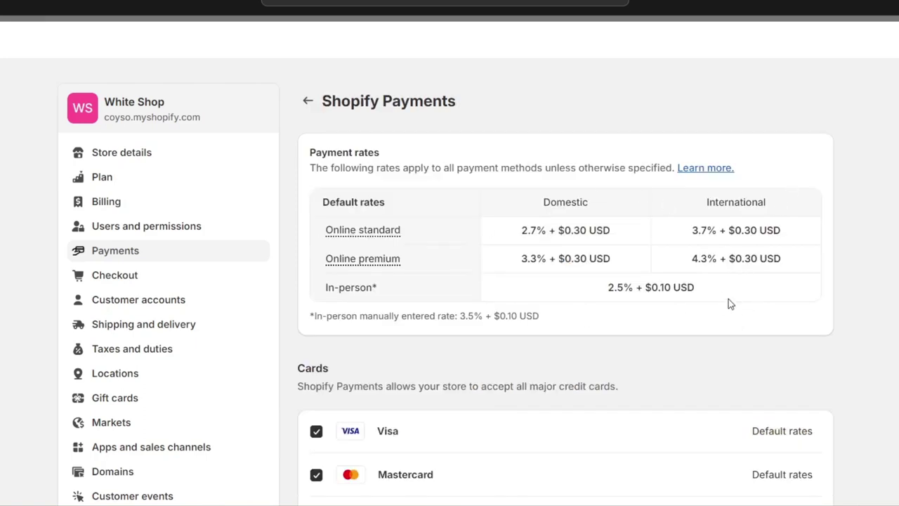
scroll(730, 304, "down", 5)
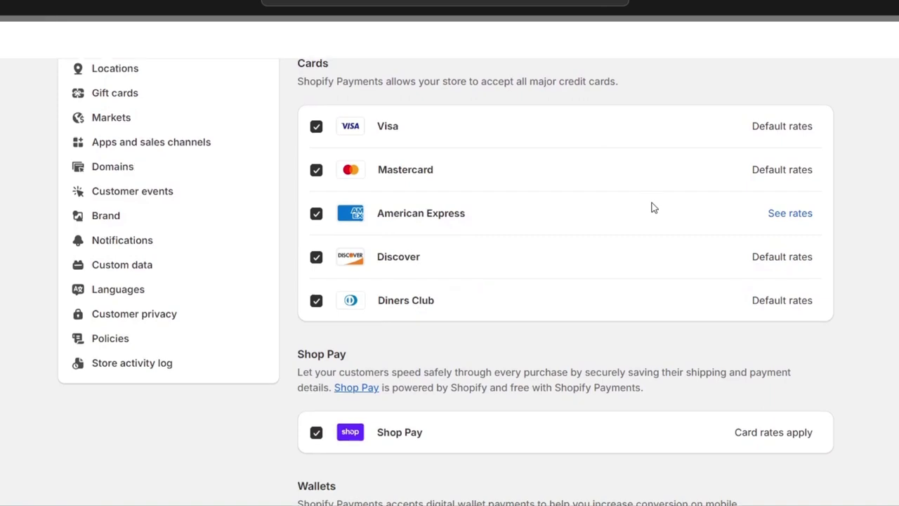
scroll(650, 208, "up", 1)
scroll(630, 241, "down", 6)
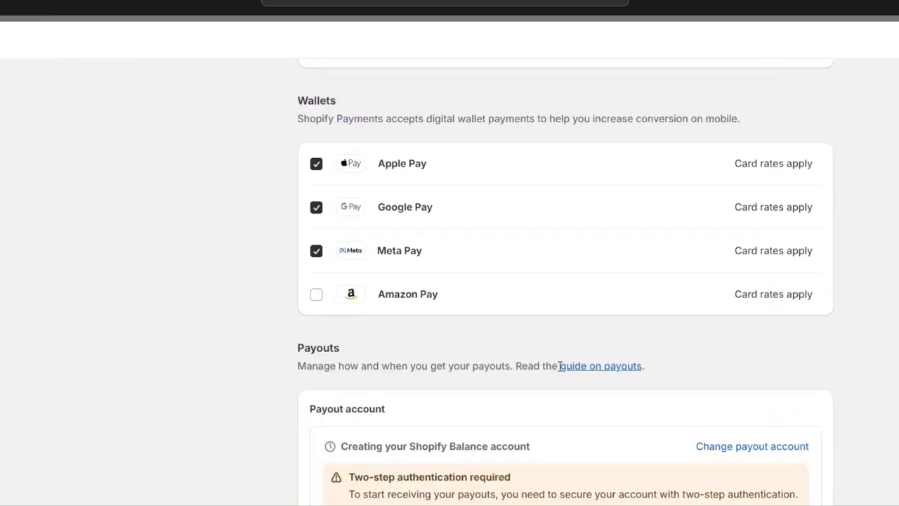
left_click(316, 294)
scroll(588, 301, "down", 4)
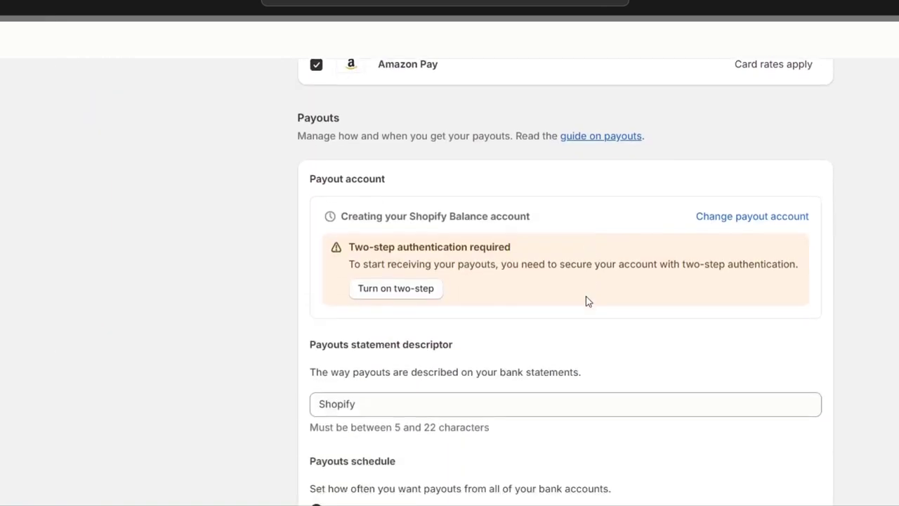
scroll(588, 301, "down", 13)
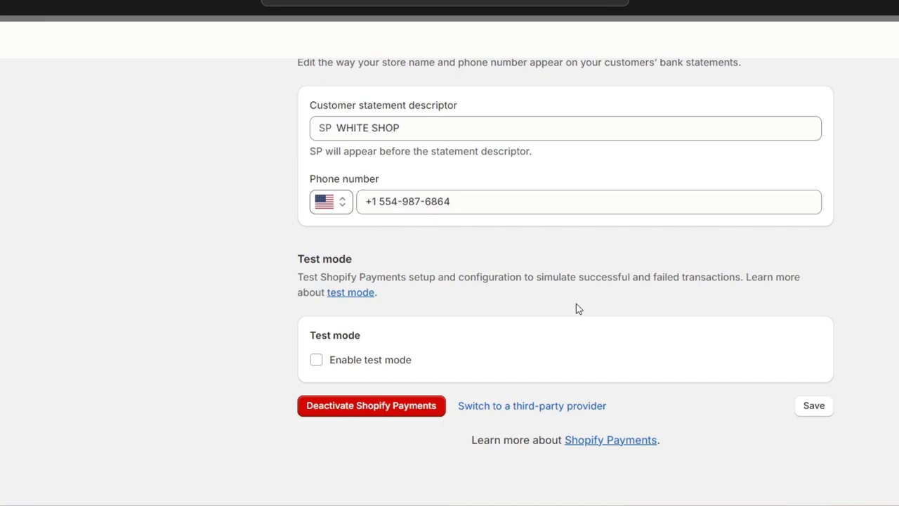
Tick 'Enable test mode' so all transactions are simulated, and save
left_click(380, 363)
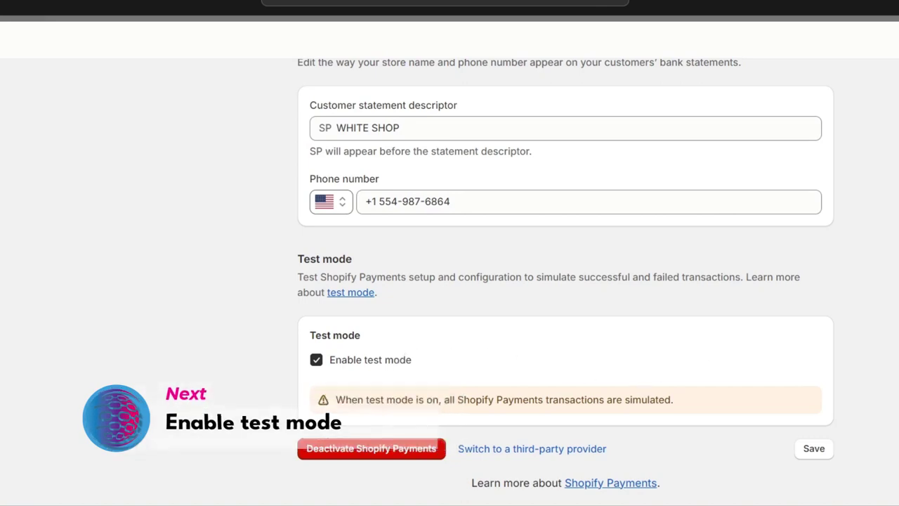
left_click(814, 448)
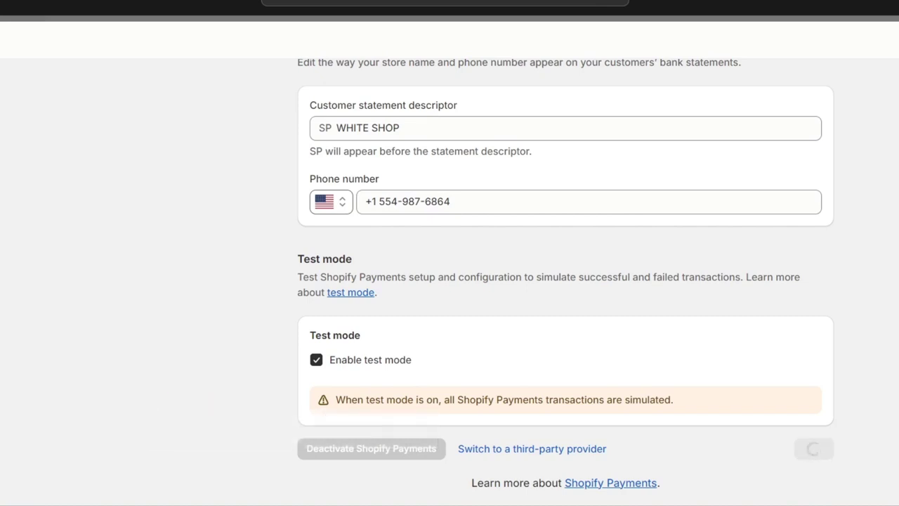
Move through Plan and Store details settings back to the Payments page
scroll(354, 199, "up", 15)
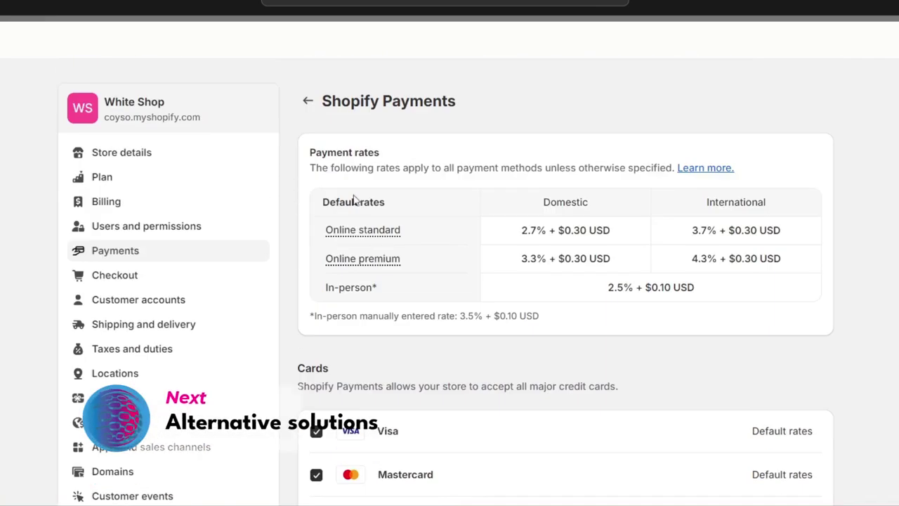
left_click(148, 182)
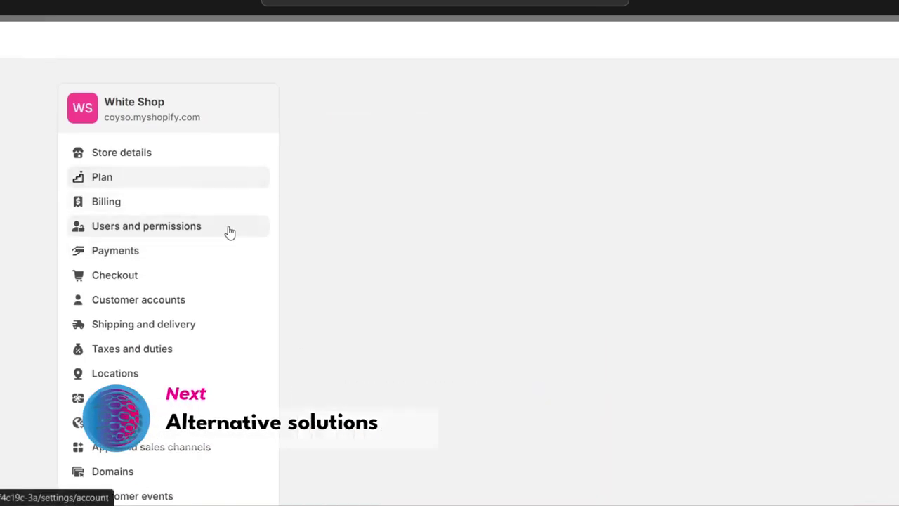
left_click(168, 157)
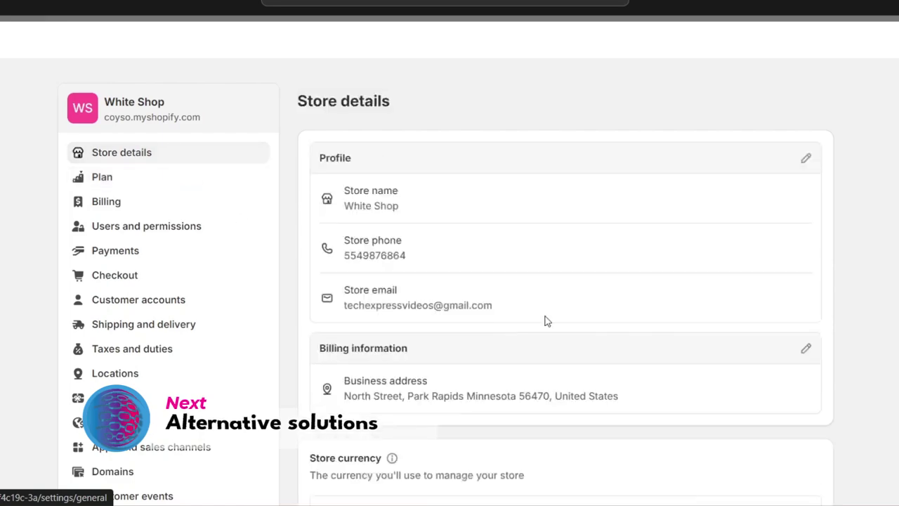
scroll(545, 316, "down", 4)
left_click(161, 253)
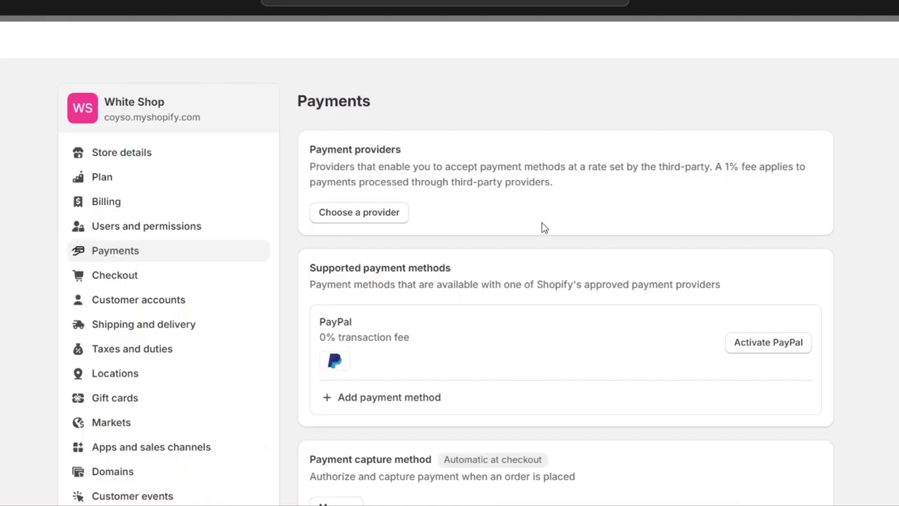
Browse the third-party payment providers list via 'Choose a provider'
left_click(393, 219)
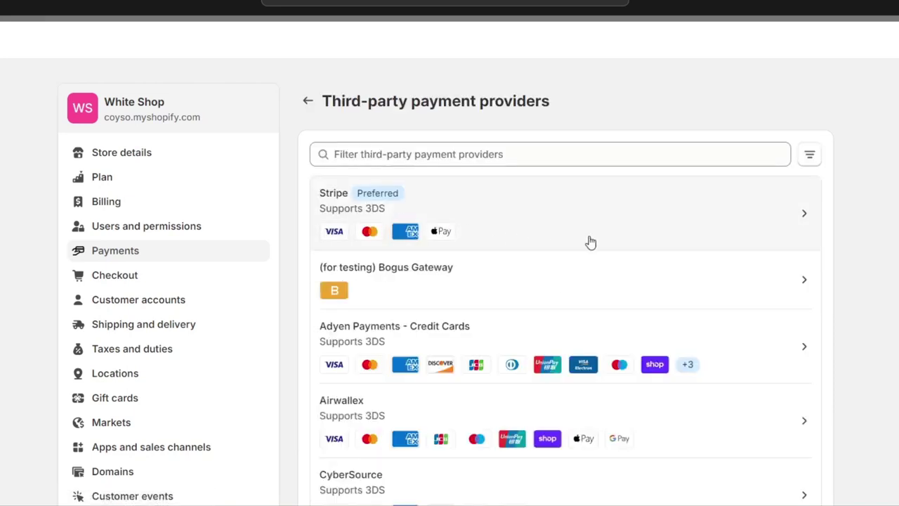
scroll(553, 336, "down", 15)
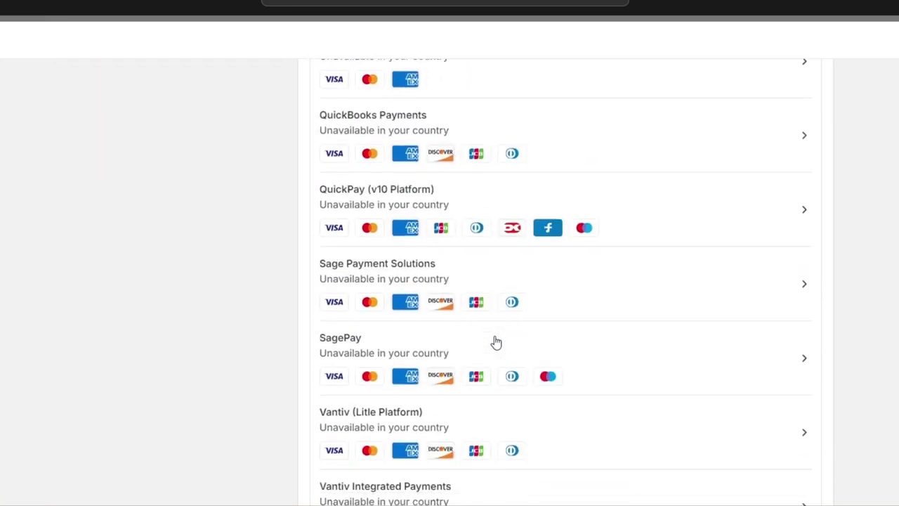
scroll(495, 341, "down", 5)
scroll(495, 342, "up", 20)
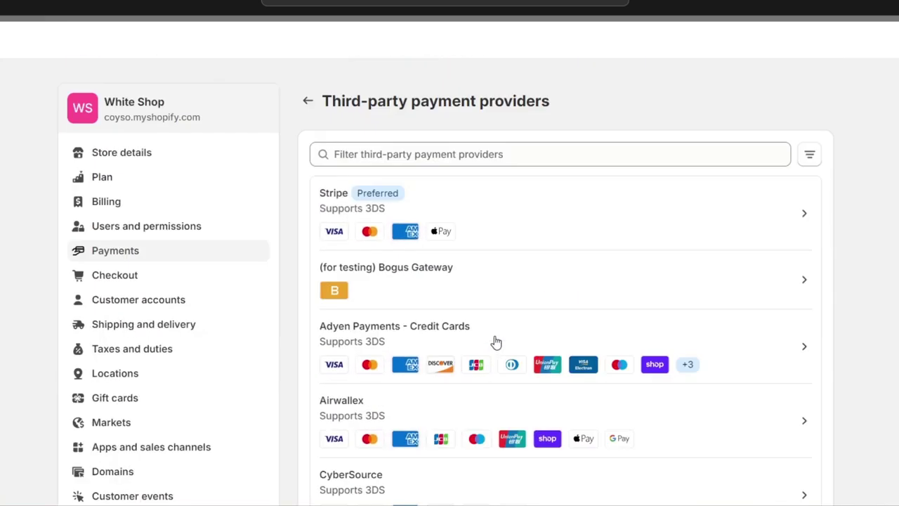
Filter providers by Apple Pay, Google Pay, Visa and Mastercard, leaving Adyen and Airwallex
left_click(808, 155)
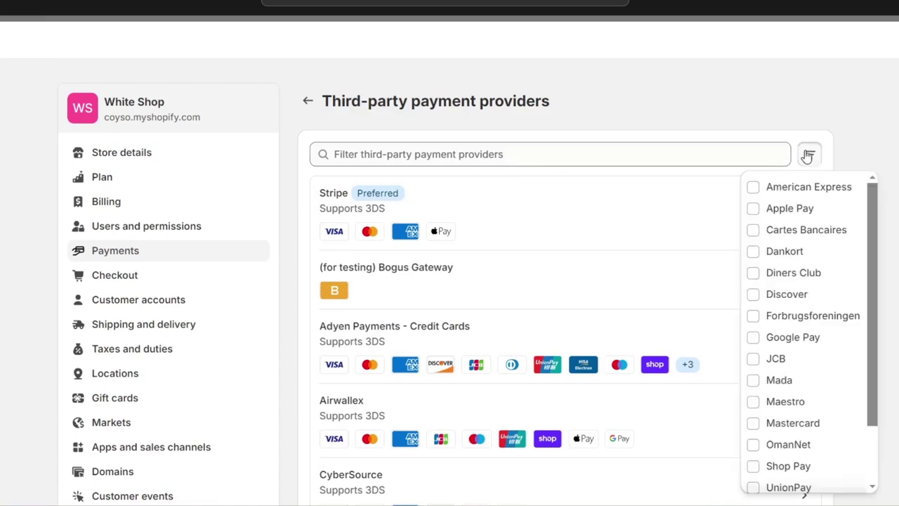
left_click(790, 209)
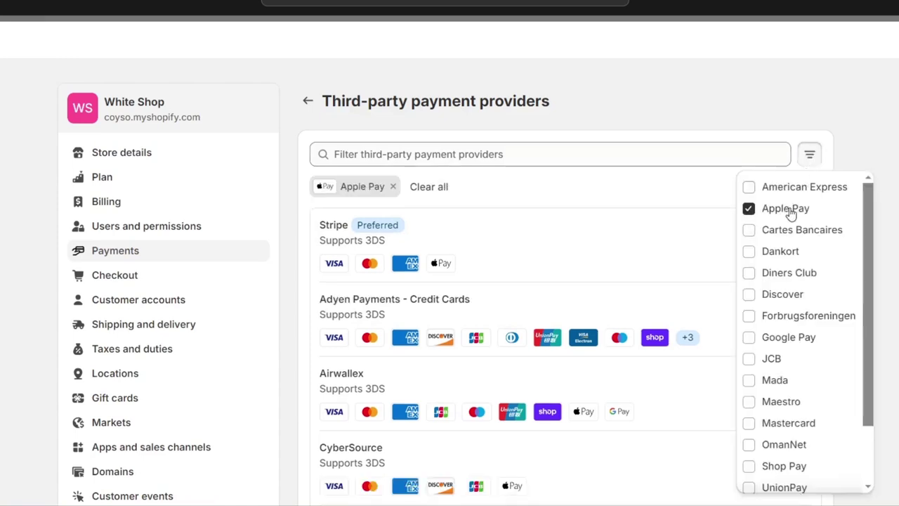
scroll(815, 280, "down", 2)
left_click(796, 266)
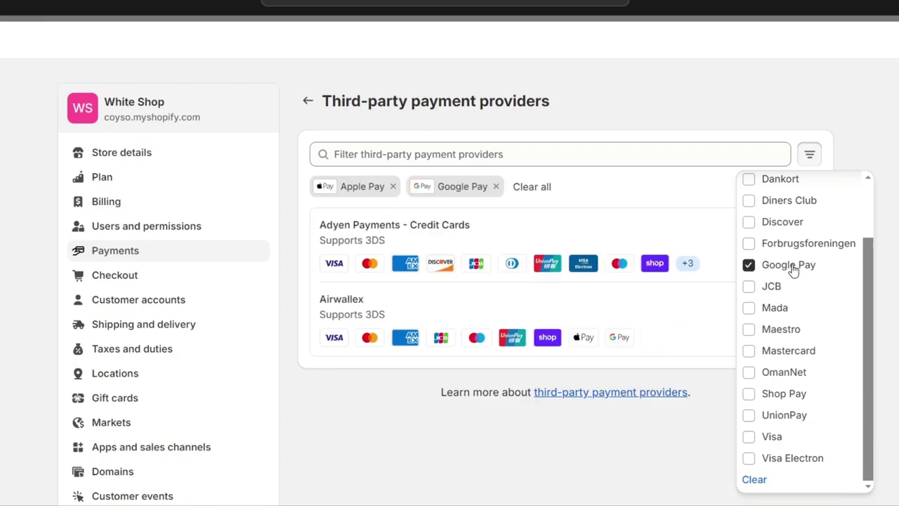
scroll(799, 266, "up", 2)
scroll(807, 295, "down", 2)
left_click(771, 439)
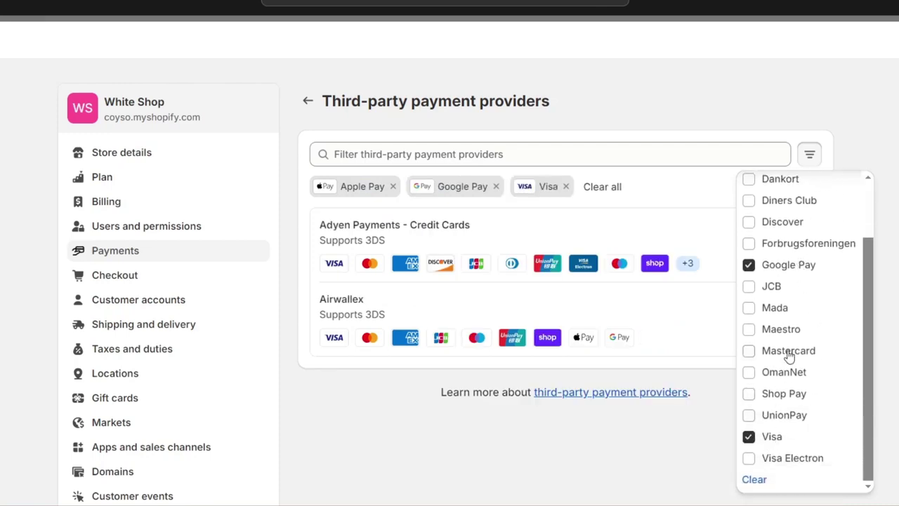
left_click(787, 351)
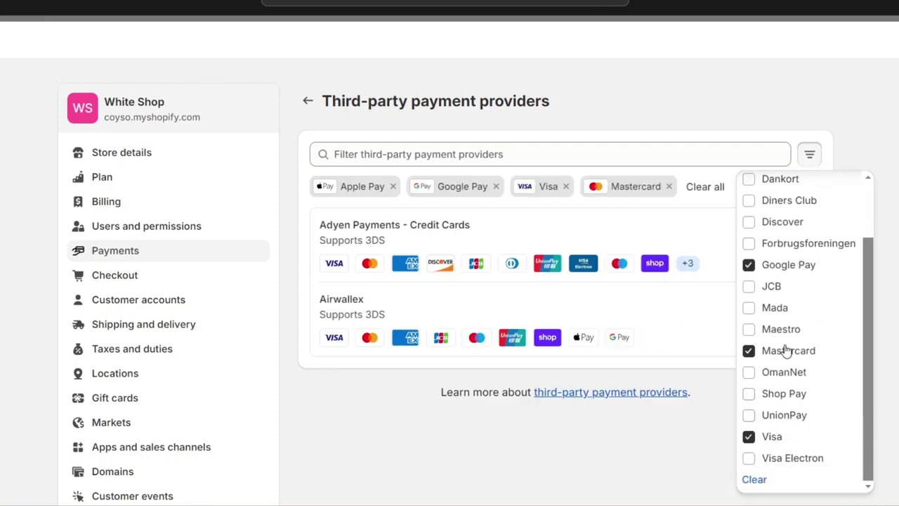
left_click(894, 173)
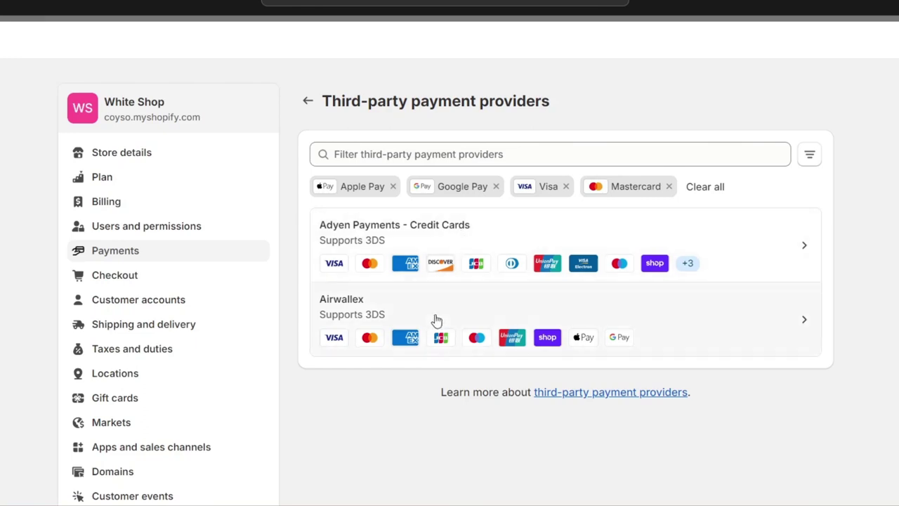
Open the Adyen Payments - Credit Cards row from the filtered provider list
left_click(499, 251)
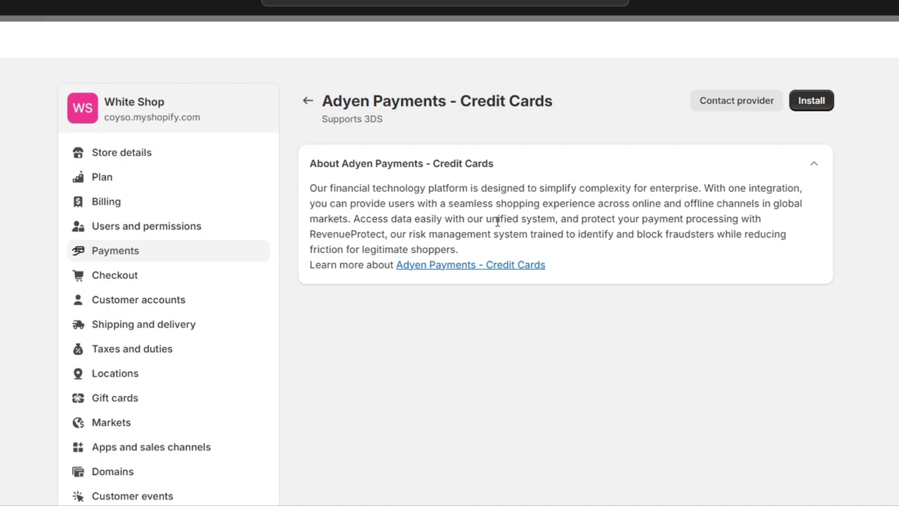